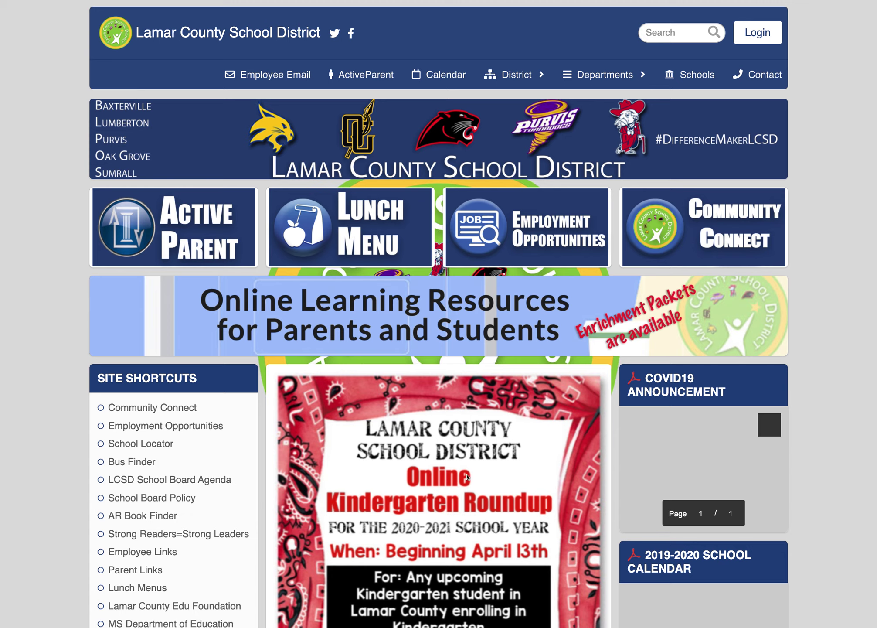
# - Open the ActiveParent new account registration and go through its instructions to the parent information form
pyautogui.click(178, 230)
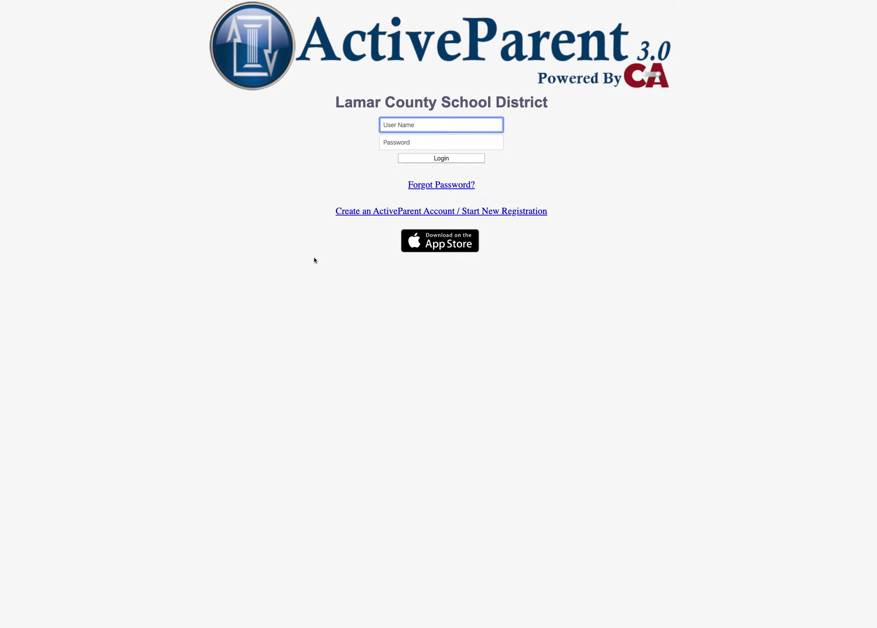
pyautogui.click(373, 212)
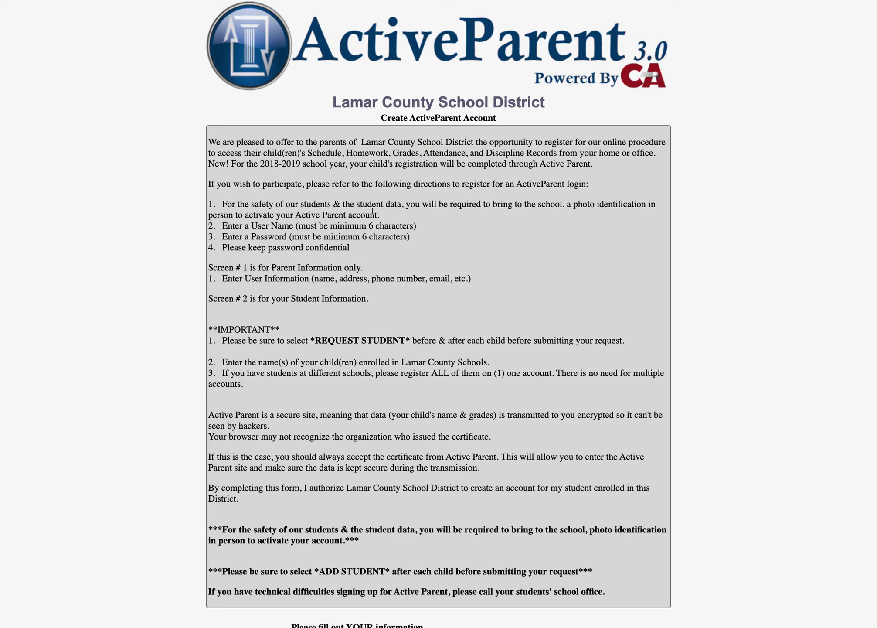
pyautogui.scroll(-4, 351, 298)
pyautogui.scroll(4, 351, 296)
pyautogui.scroll(-2, 352, 295)
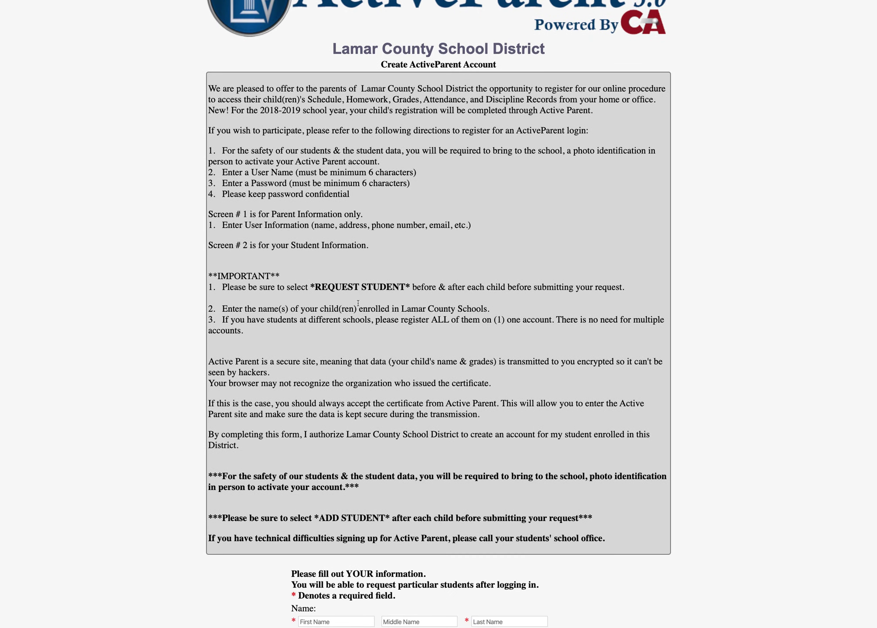
pyautogui.scroll(-1, 357, 303)
pyautogui.scroll(-4, 358, 303)
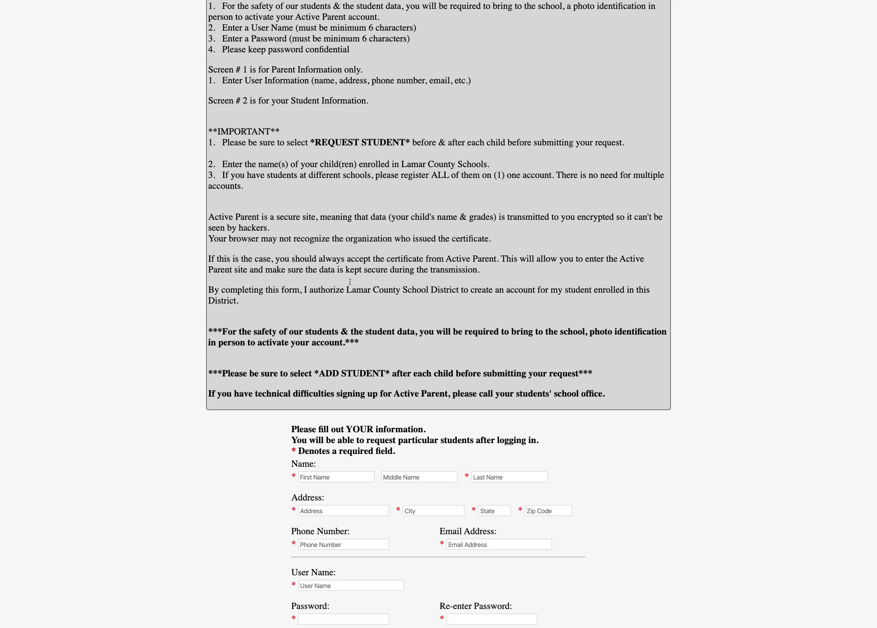
pyautogui.scroll(-1, 375, 249)
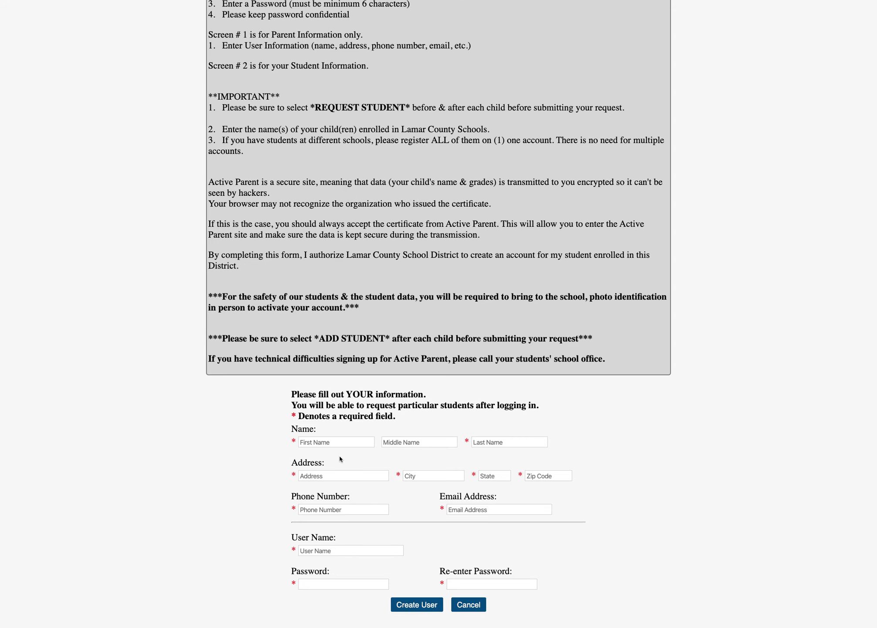
# - Enter the parent's first and last name in the account form, leaving the middle name blank
pyautogui.click(339, 442)
pyautogui.write('John')
pyautogui.press('Tab')
pyautogui.press('Tab')
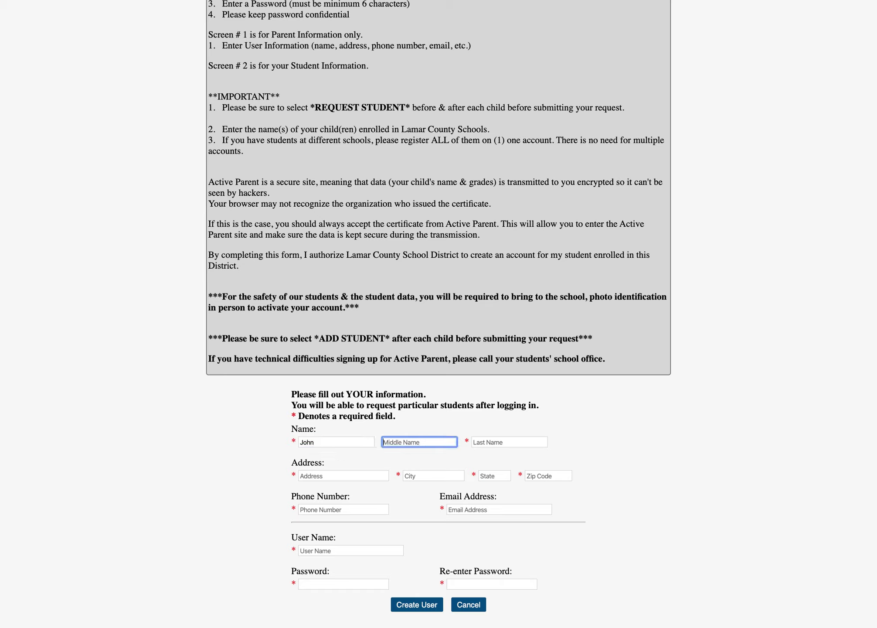
pyautogui.write('Smith')
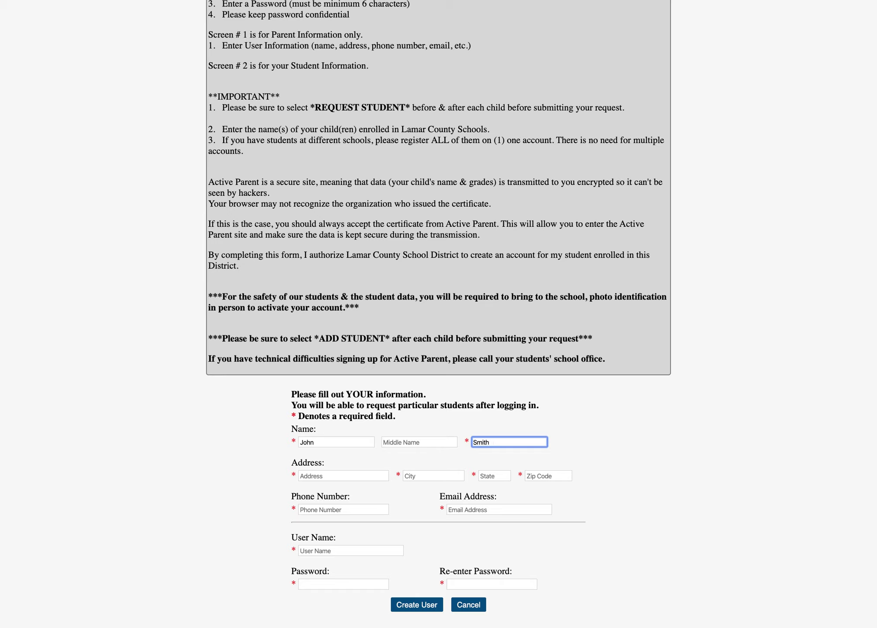
# - Fill in the parent's full postal address, including street, city, state and zip code
pyautogui.press('Tab')
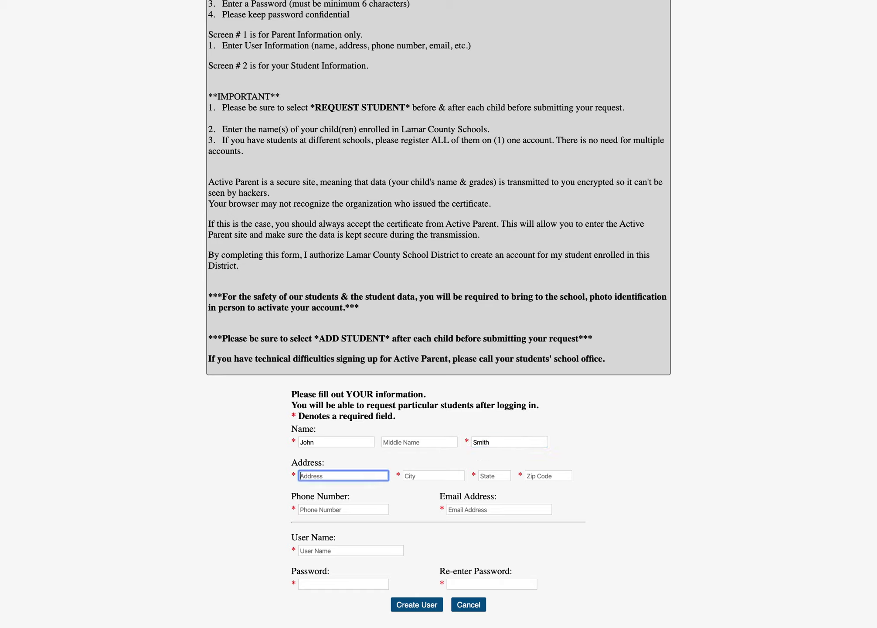
pyautogui.write('123 Naub')
pyautogui.press('BackSpace')
pyautogui.press('BackSpace')
pyautogui.press('BackSpace')
pyautogui.press('BackSpace')
pyautogui.press('BackSpace')
pyautogui.write('Main St')
pyautogui.press('Tab')
pyautogui.write('Purvis')
pyautogui.press('Tab')
pyautogui.write('MS')
pyautogui.press('Tab')
pyautogui.write('39401')
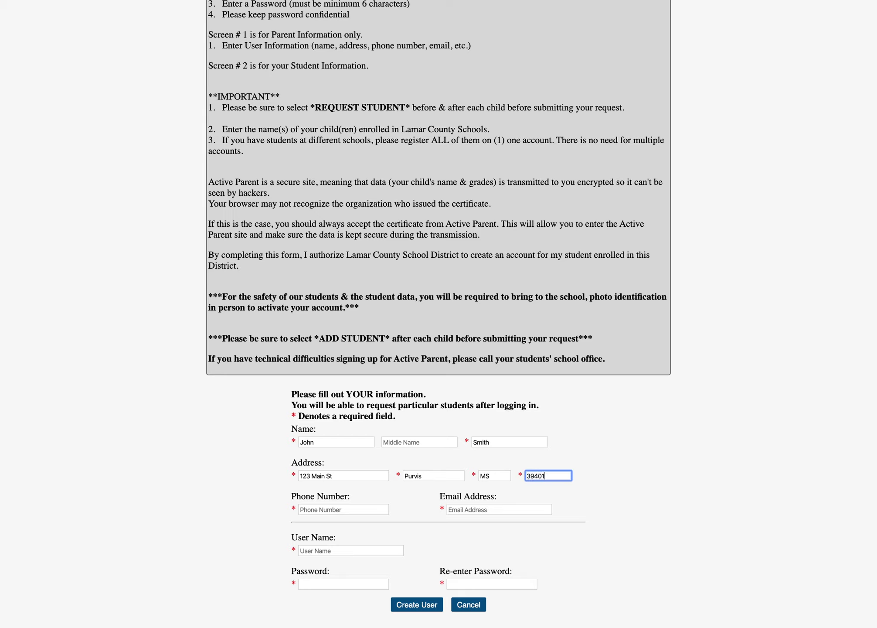
# - Fill in the parent's phone number and email address
pyautogui.click(327, 510)
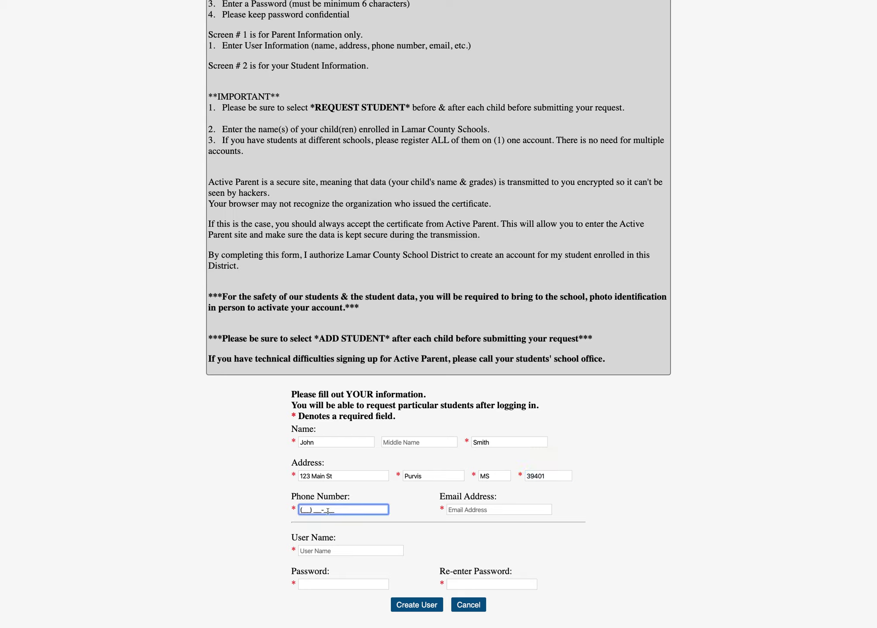
pyautogui.write('601) 555-5555')
pyautogui.click(499, 509)
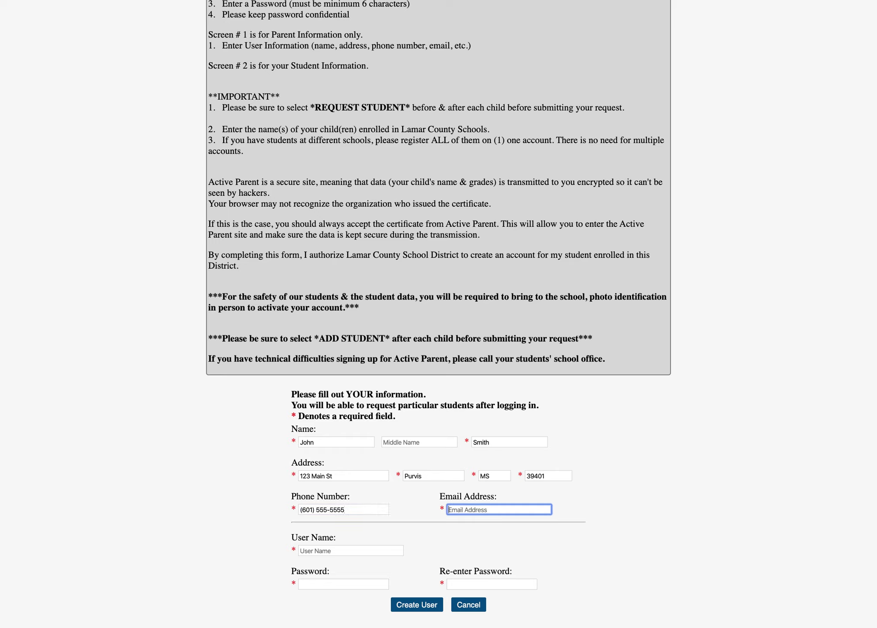
pyautogui.write('registration@here.com')
# - Enter a user name, fill in the account password and its confirmation, and create the user
pyautogui.click(353, 551)
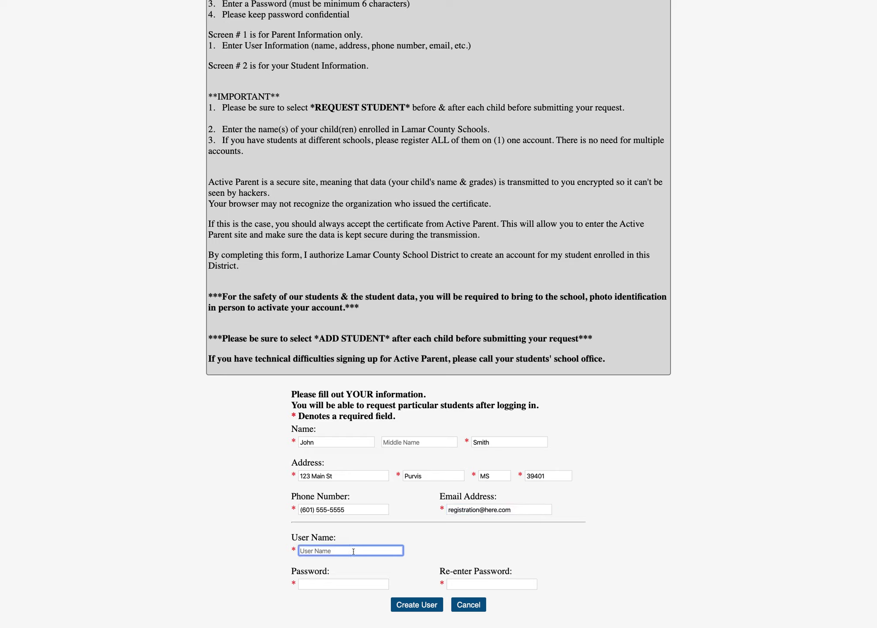
pyautogui.write('johnsmith')
pyautogui.click(330, 583)
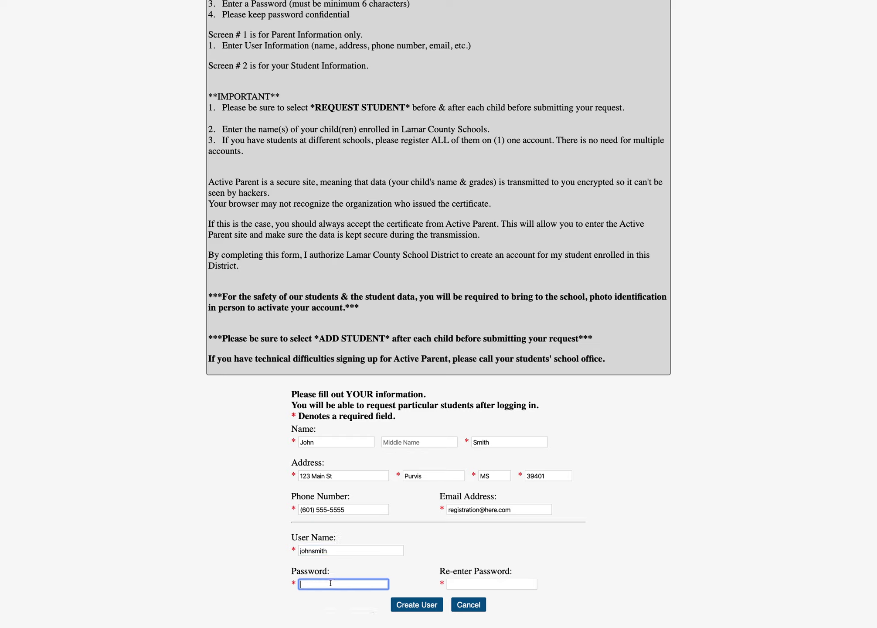
pyautogui.write('password')
pyautogui.press('Tab')
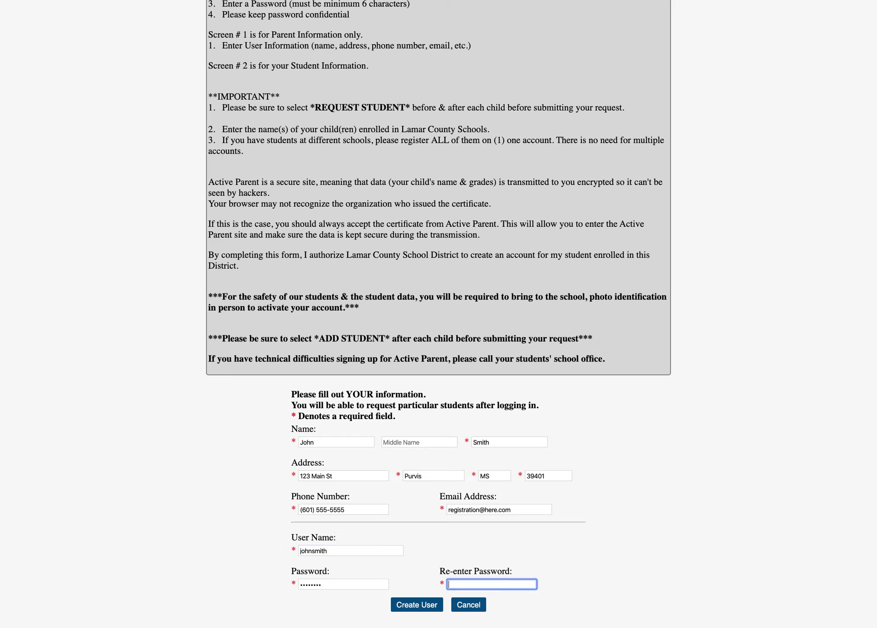
pyautogui.write('password')
pyautogui.click(425, 605)
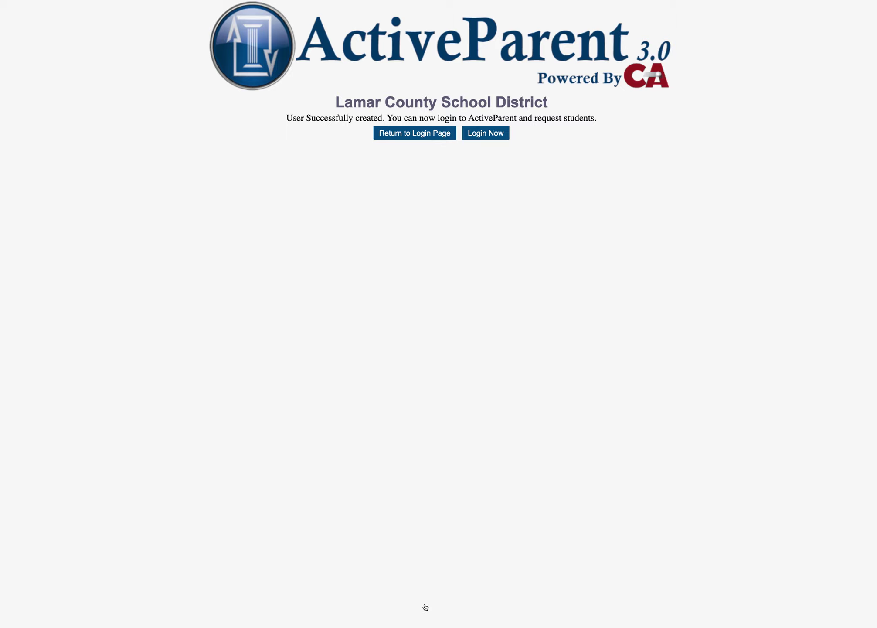
# - Log in with the new account and start a new online student registration without a code
pyautogui.click(491, 134)
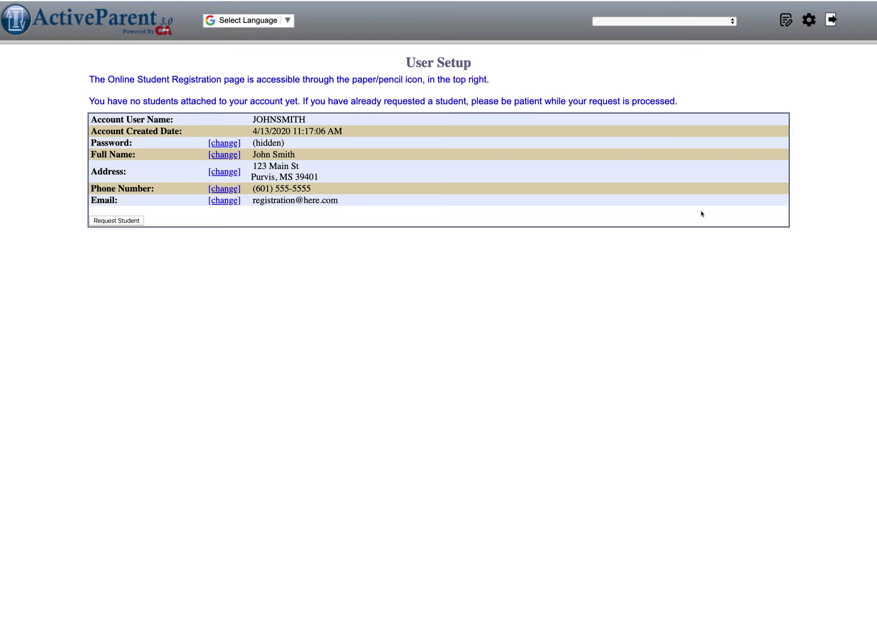
pyautogui.click(786, 20)
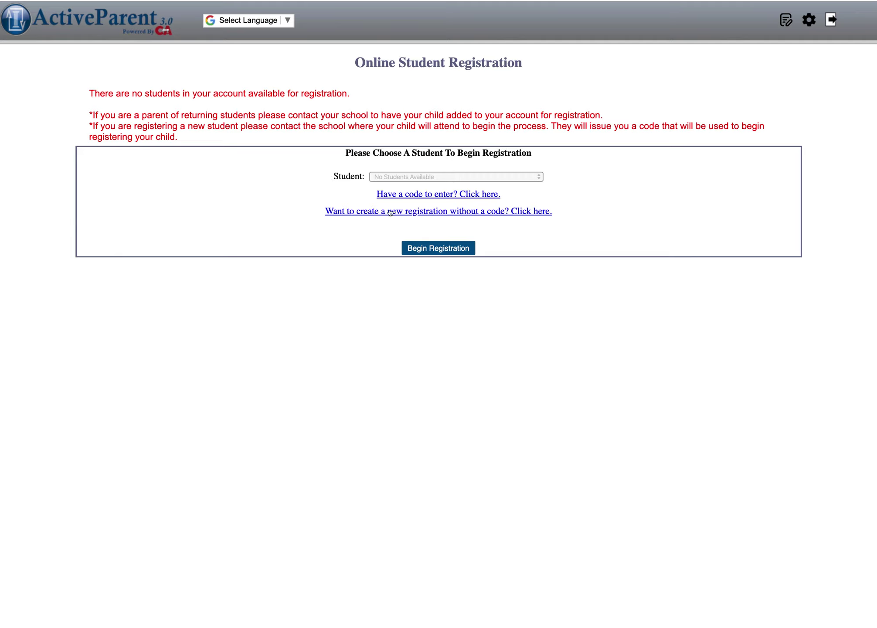
pyautogui.click(442, 211)
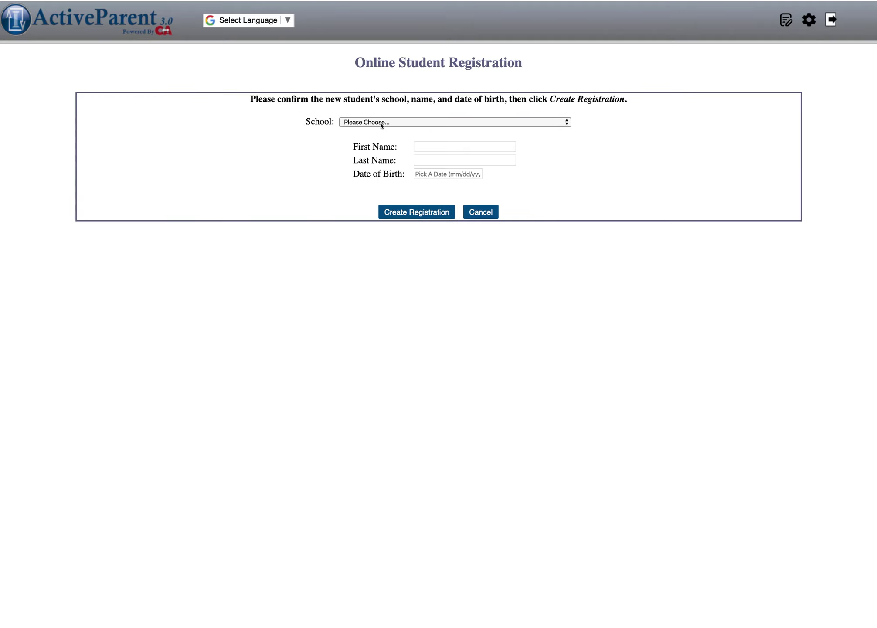
# - Choose Baxterville School (04) for the new student and enter the student's first and last name
pyautogui.click(382, 125)
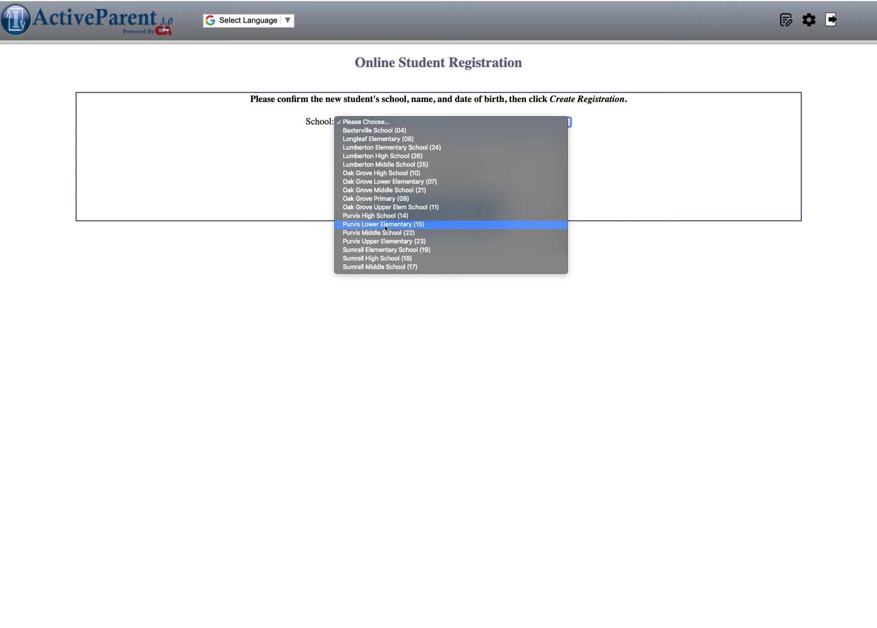
pyautogui.click(376, 130)
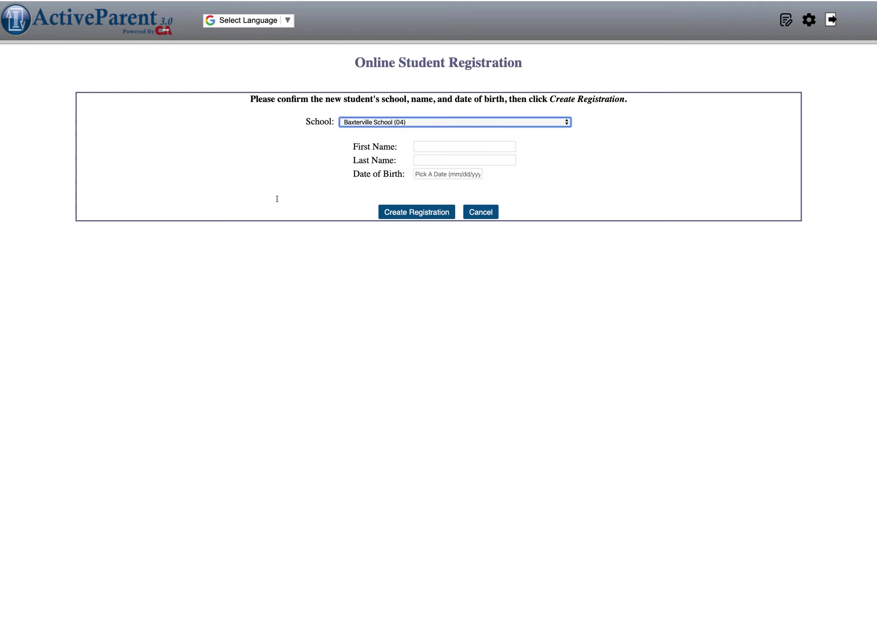
pyautogui.click(454, 147)
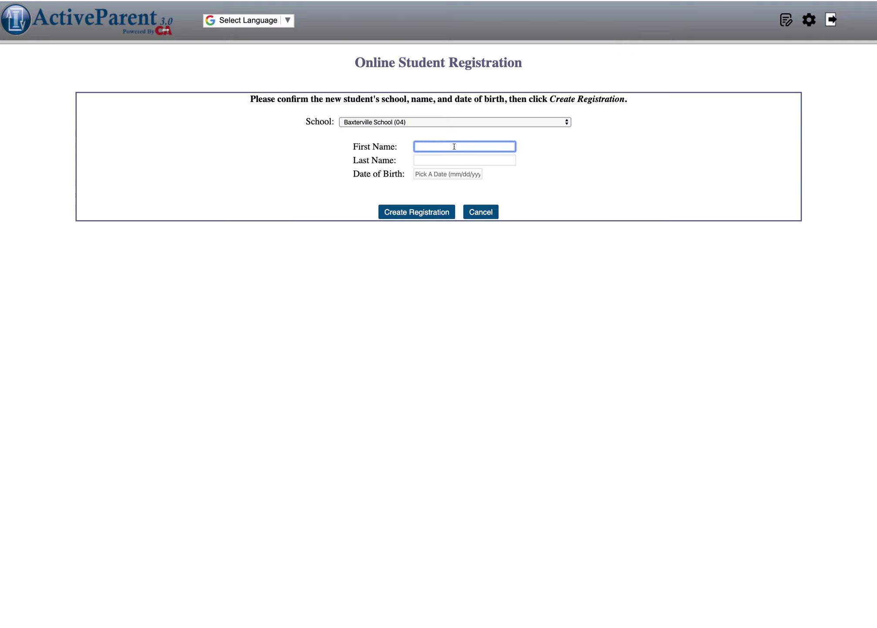
pyautogui.write('John')
pyautogui.press('Tab')
pyautogui.write('Smith')
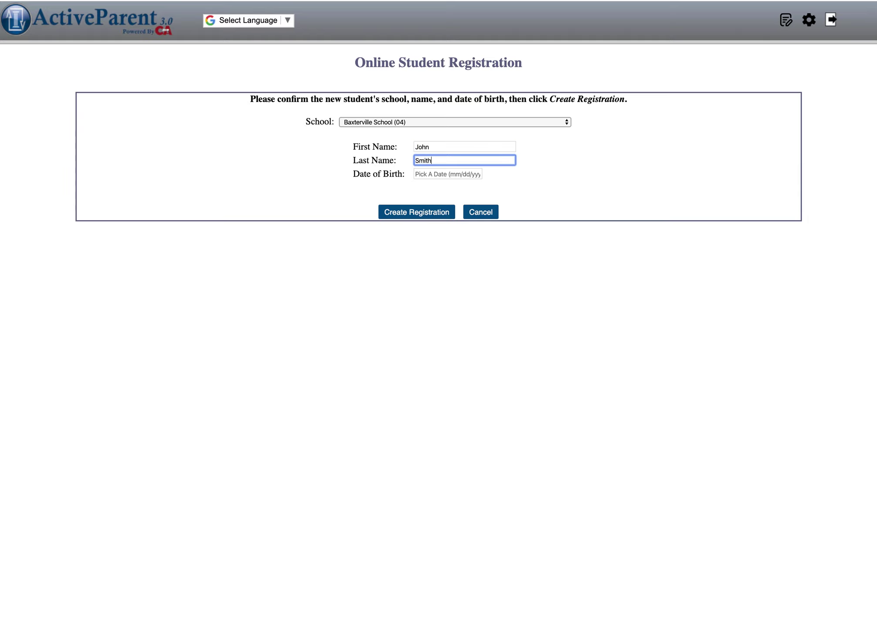
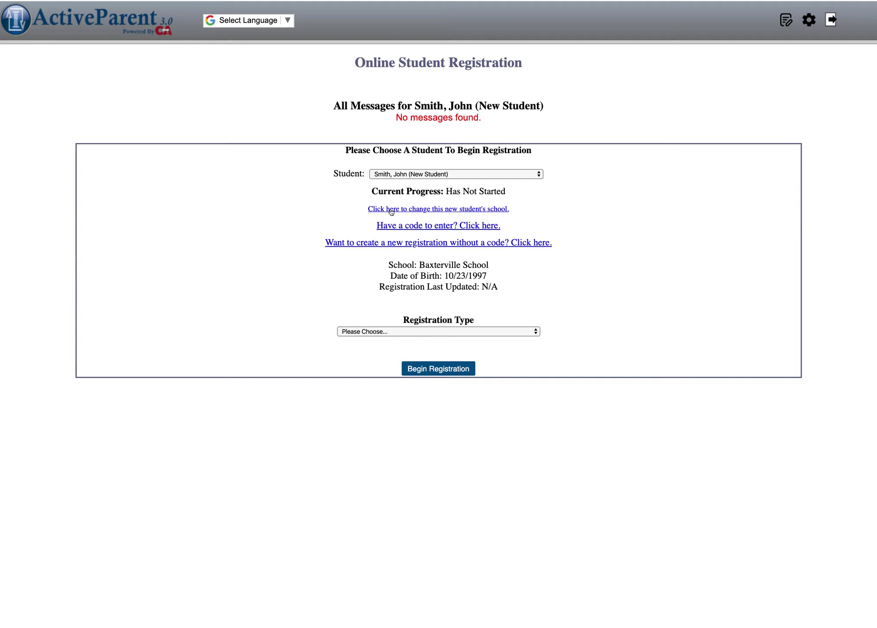
# - Set the registration type to *Kindergarten Registration and begin the registration
pyautogui.click(454, 333)
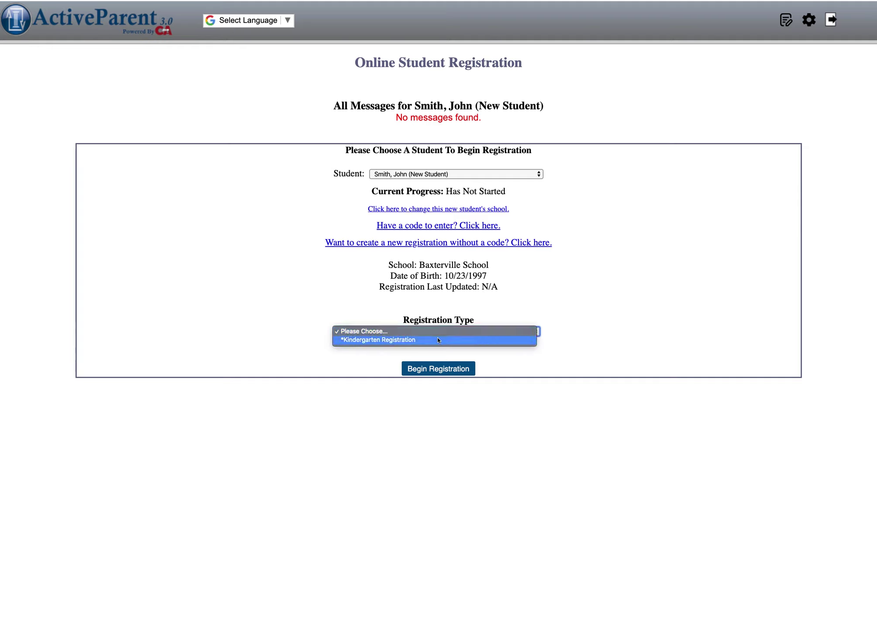
pyautogui.click(436, 341)
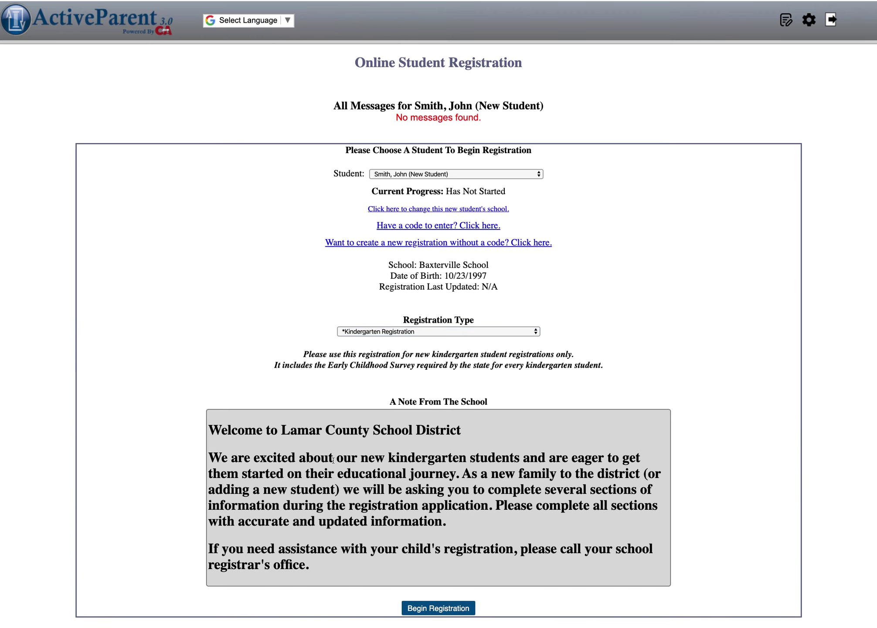
pyautogui.scroll(-1, 473, 442)
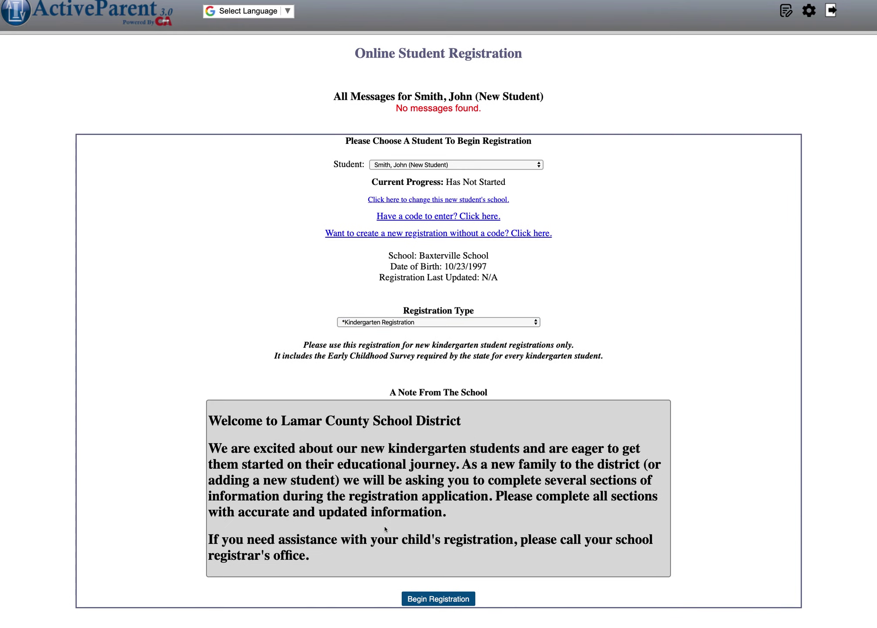
pyautogui.click(448, 603)
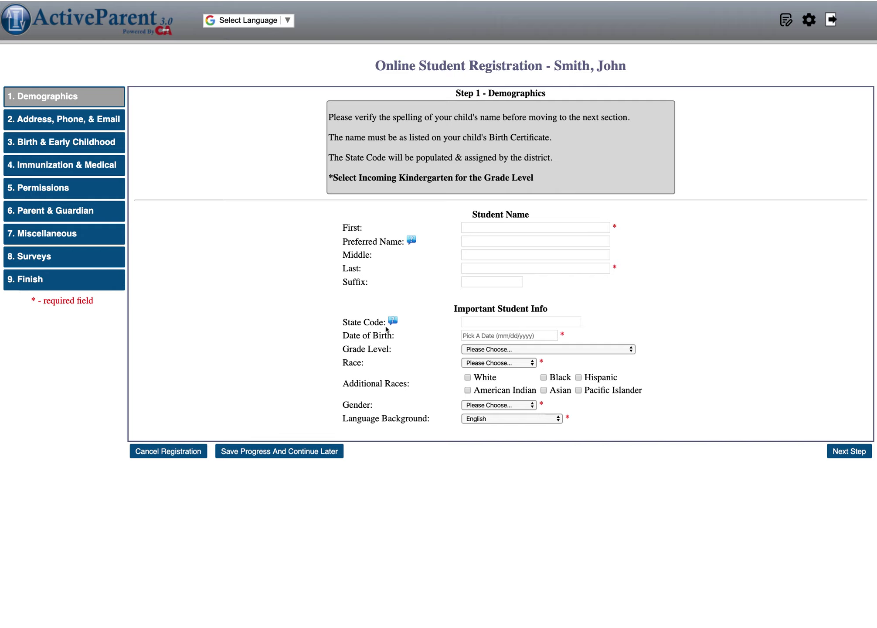
# - Set the student's grade level to Incoming Kindergarten and advance to the Birth & Early Childhood step
pyautogui.click(496, 350)
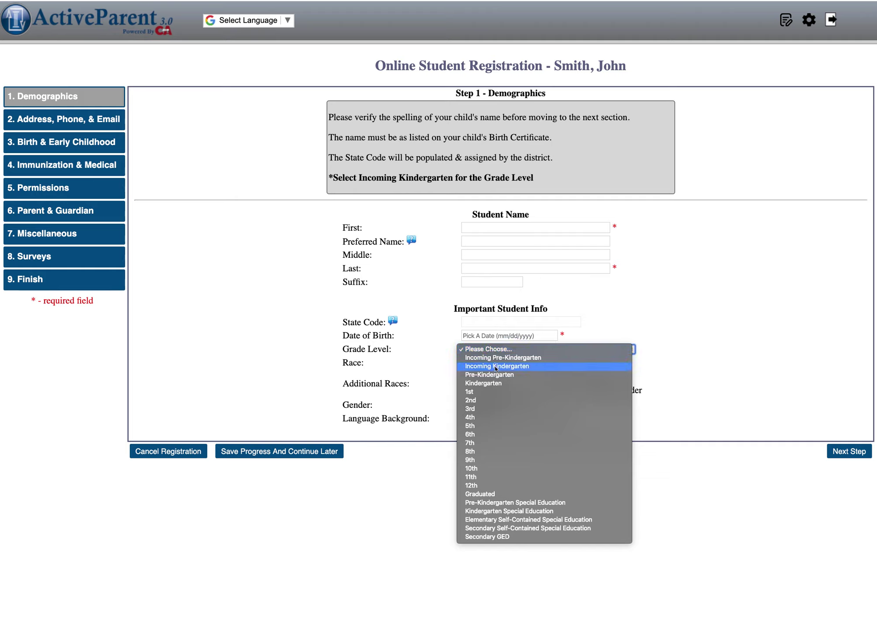
pyautogui.click(495, 366)
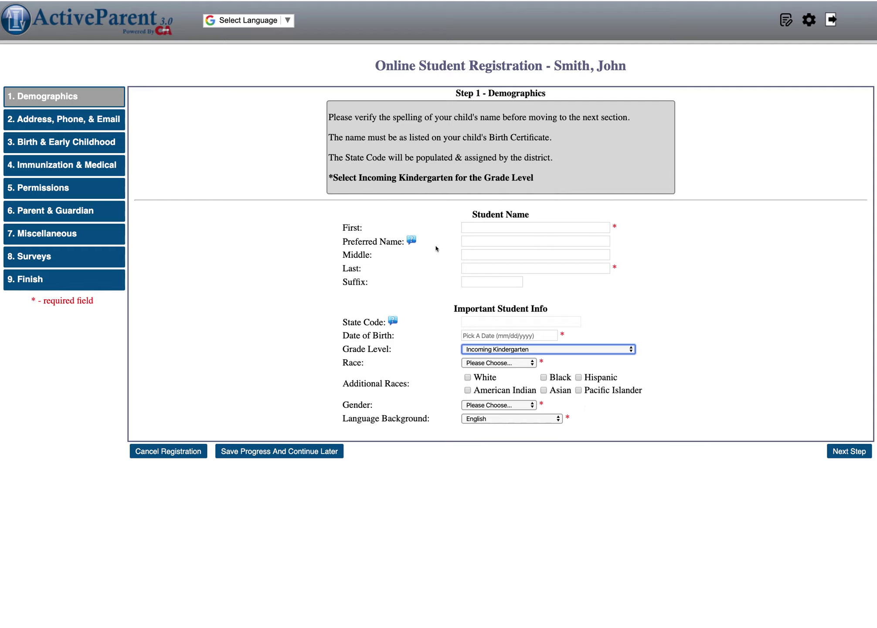
pyautogui.click(848, 451)
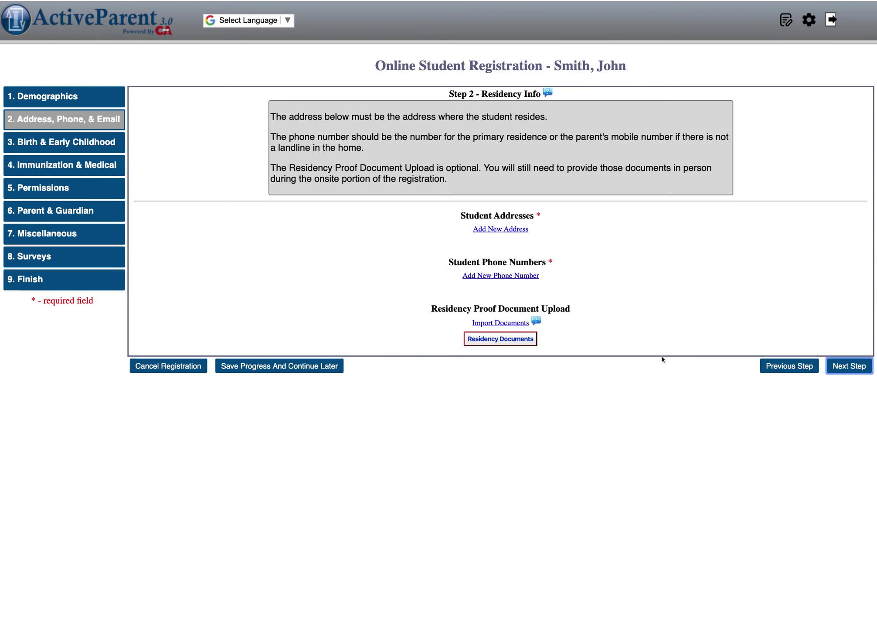
pyautogui.click(844, 367)
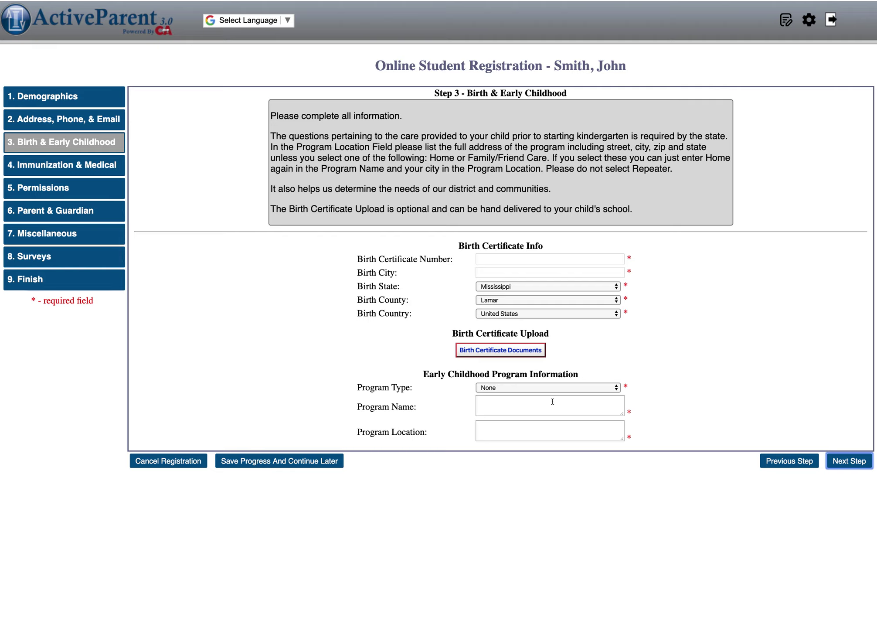
# - Look through the available program types in the Early Childhood Program Information section
pyautogui.click(517, 389)
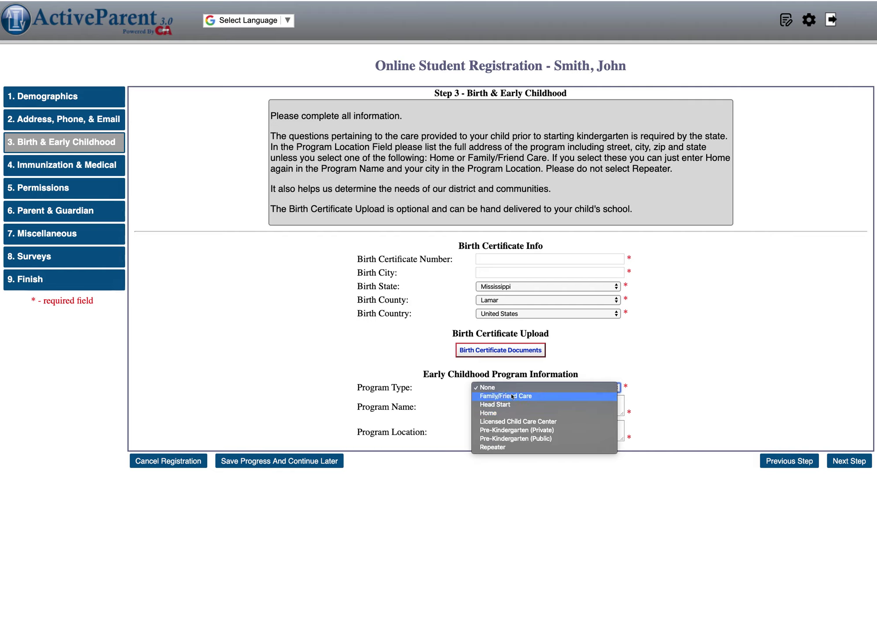
pyautogui.click(692, 354)
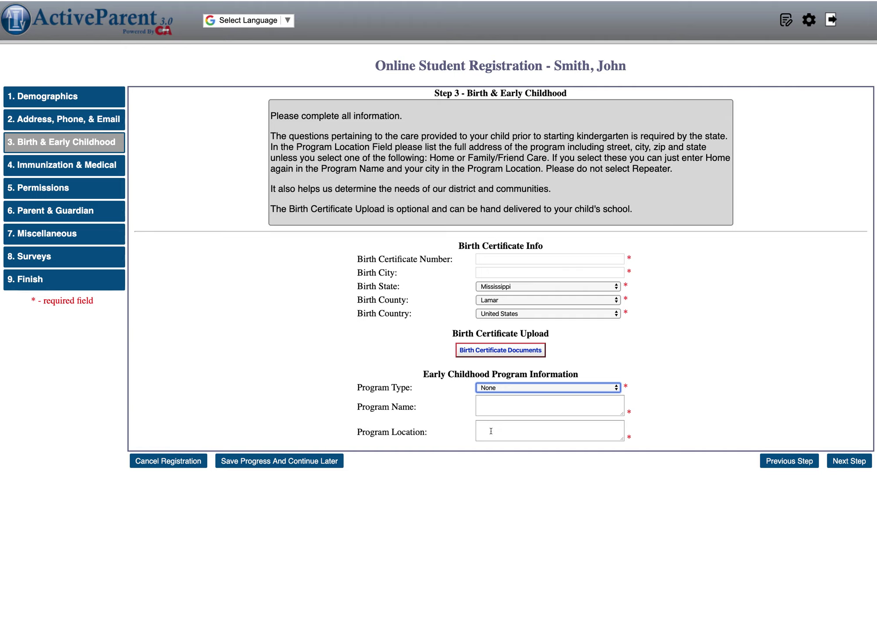
pyautogui.click(512, 390)
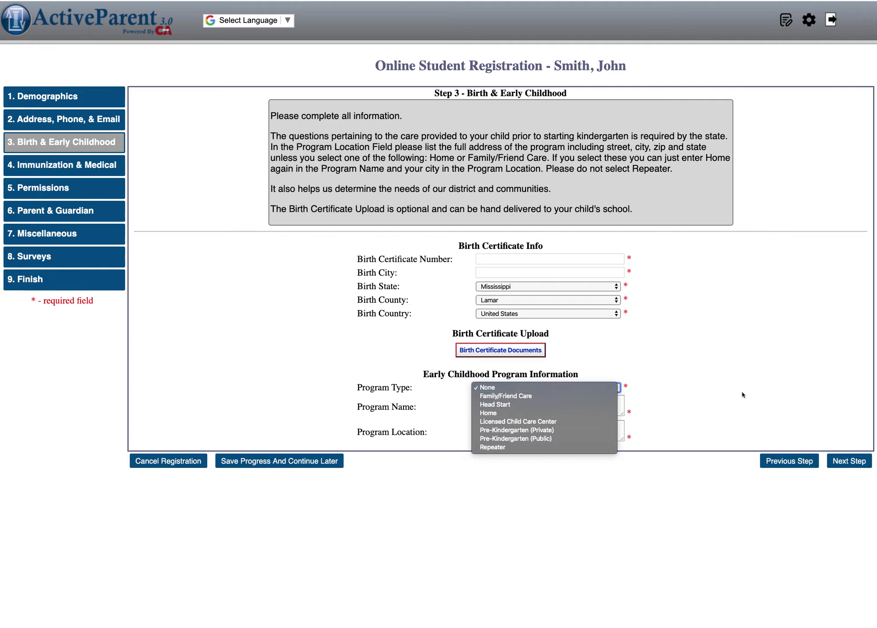
pyautogui.click(688, 391)
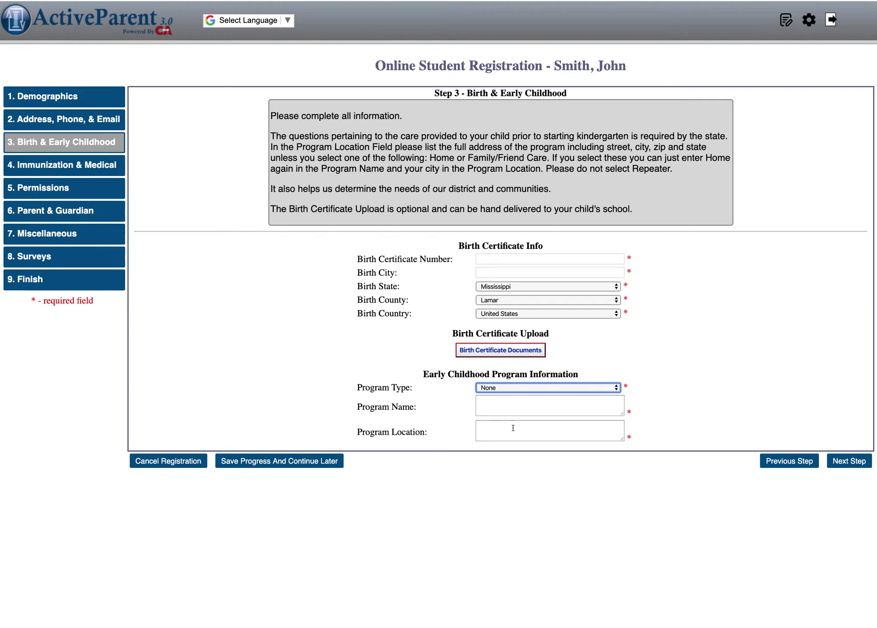
# - Advance the registration past Birth & Early Childhood, Immunization & Medical, and Permissions to the Parent & Guardian step
pyautogui.click(846, 461)
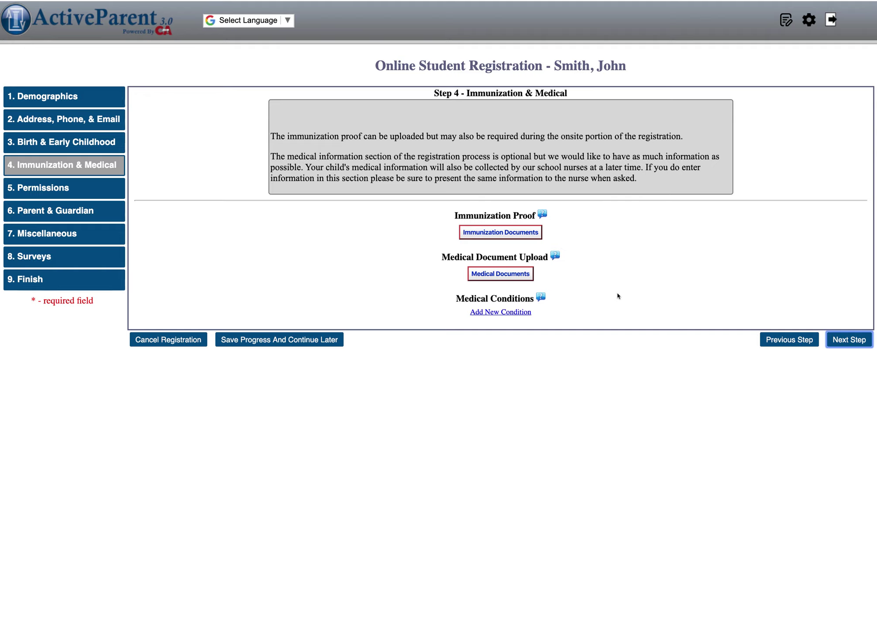
pyautogui.click(855, 340)
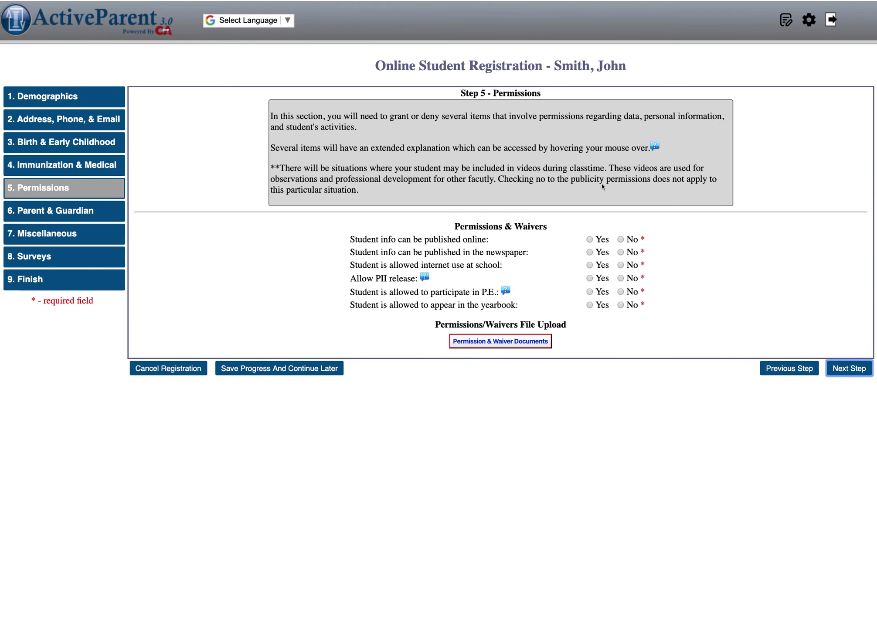
pyautogui.click(861, 368)
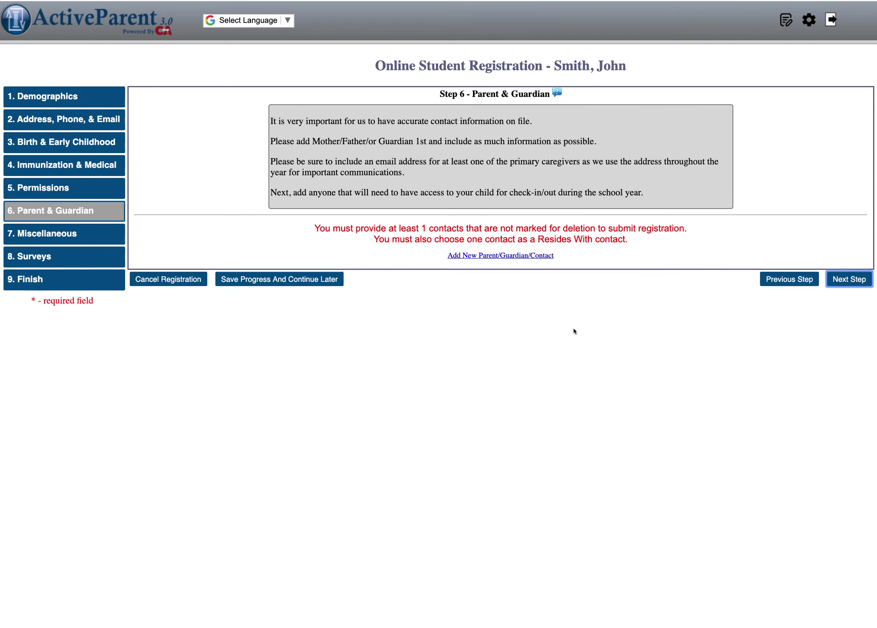
# - Examine the blank new parent/guardian/contact form and its new address fields, and cancel both without saving
pyautogui.click(496, 256)
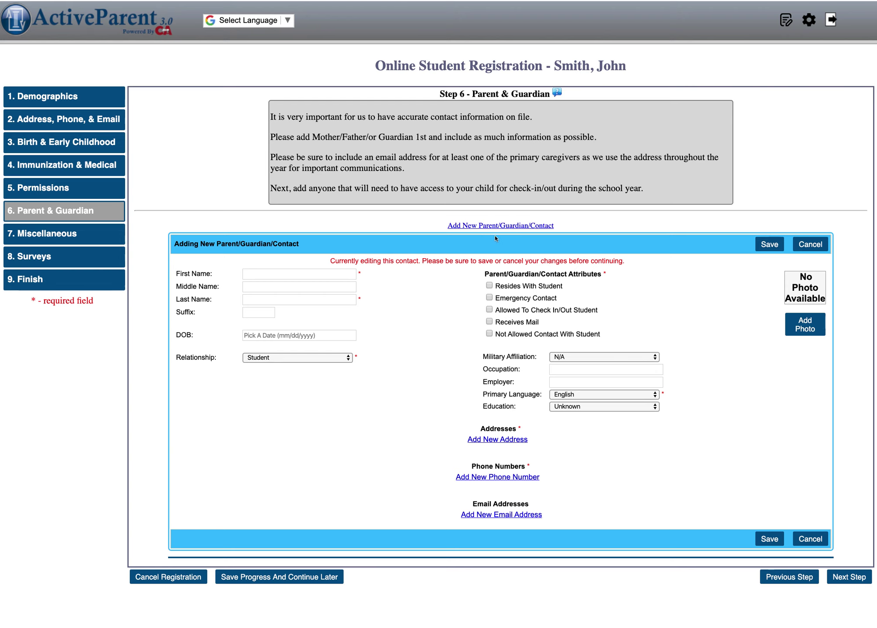
pyautogui.scroll(-1, 382, 321)
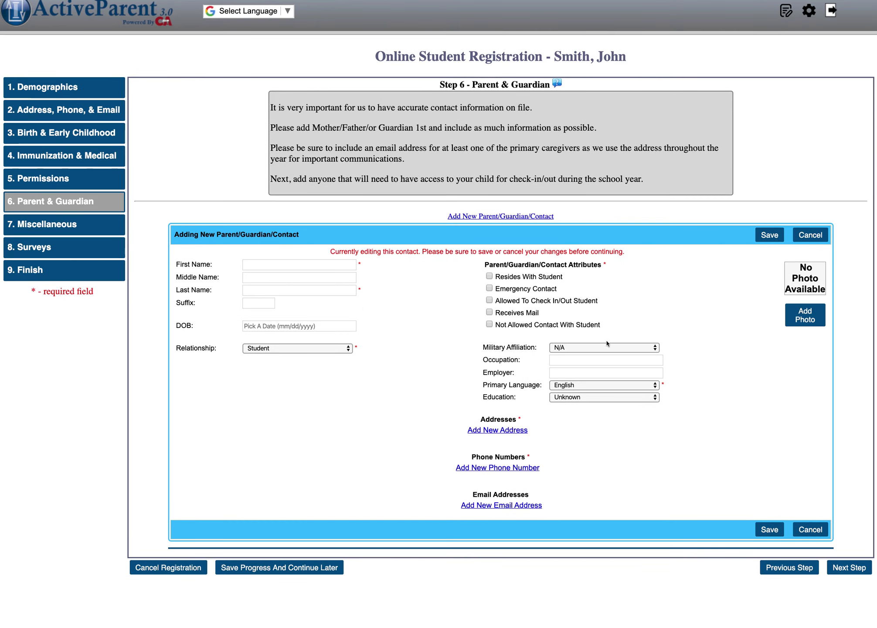
pyautogui.click(477, 431)
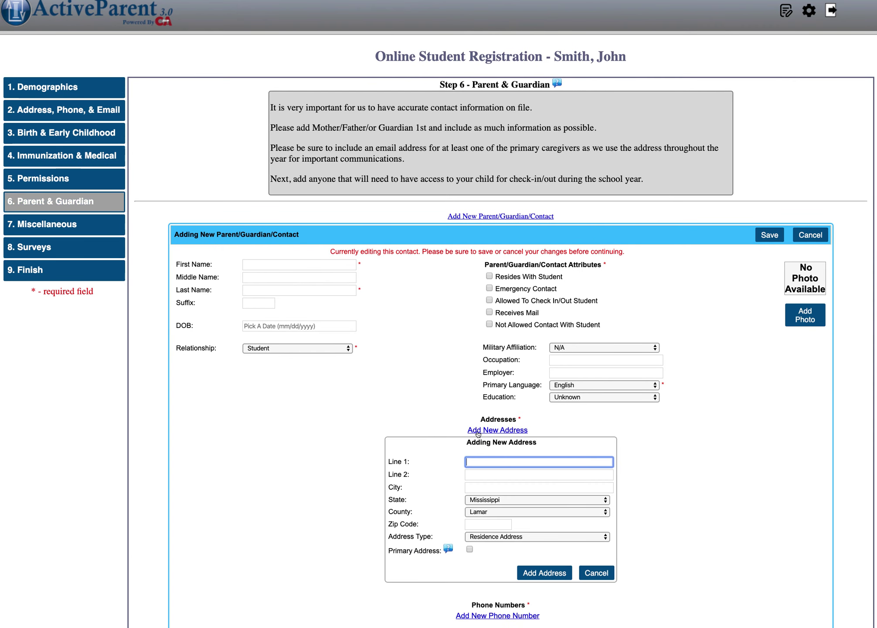
pyautogui.scroll(-2, 436, 496)
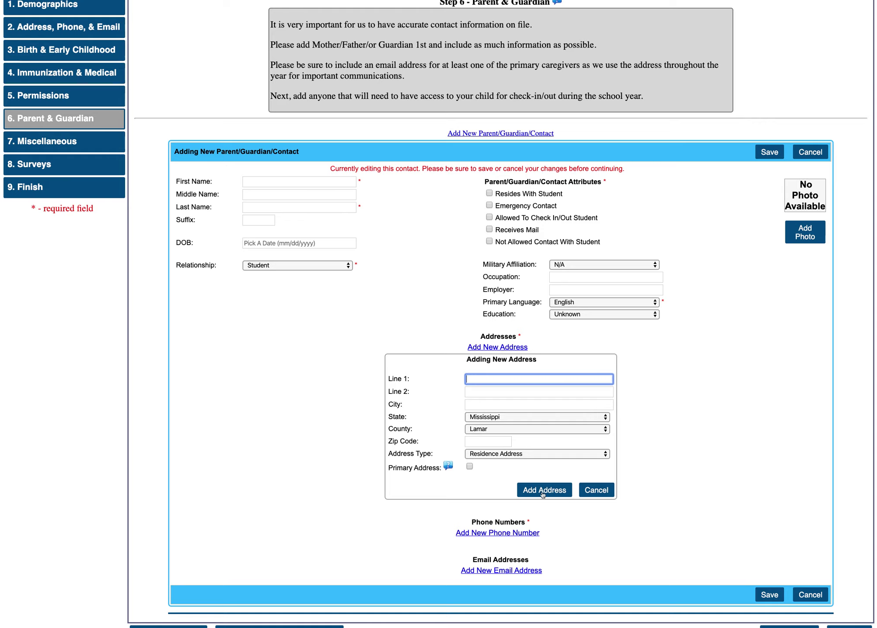
pyautogui.click(605, 490)
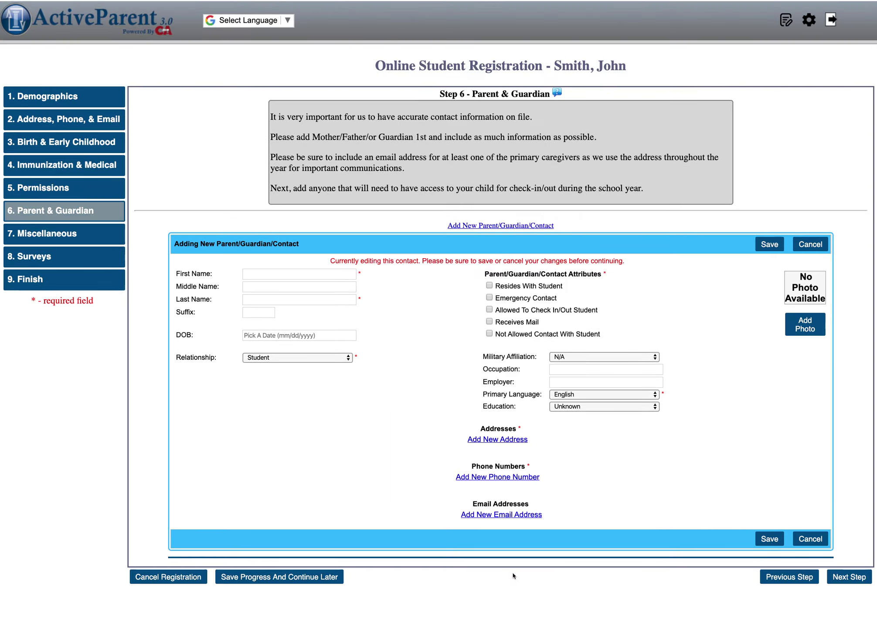
pyautogui.scroll(-1, 598, 464)
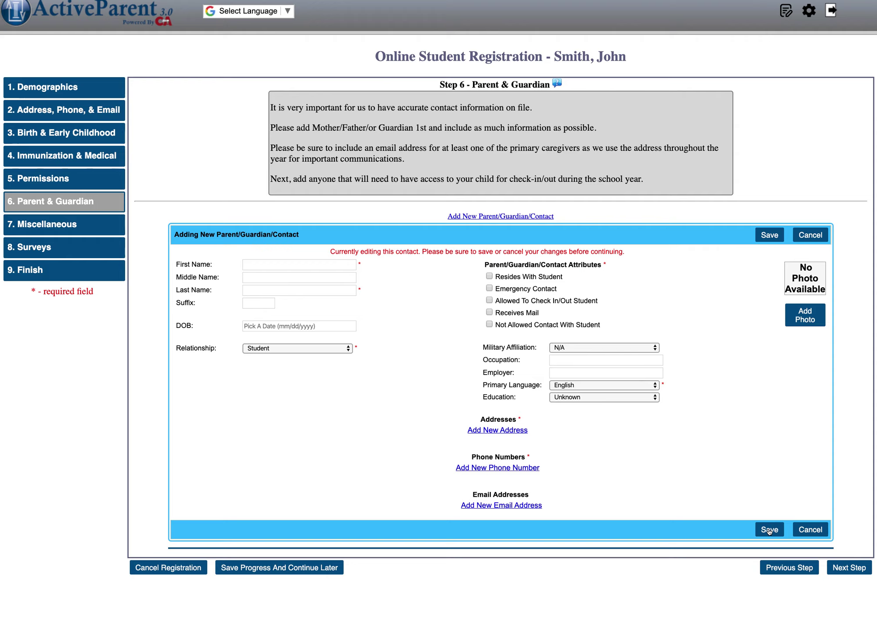
pyautogui.click(809, 530)
pyautogui.click(810, 530)
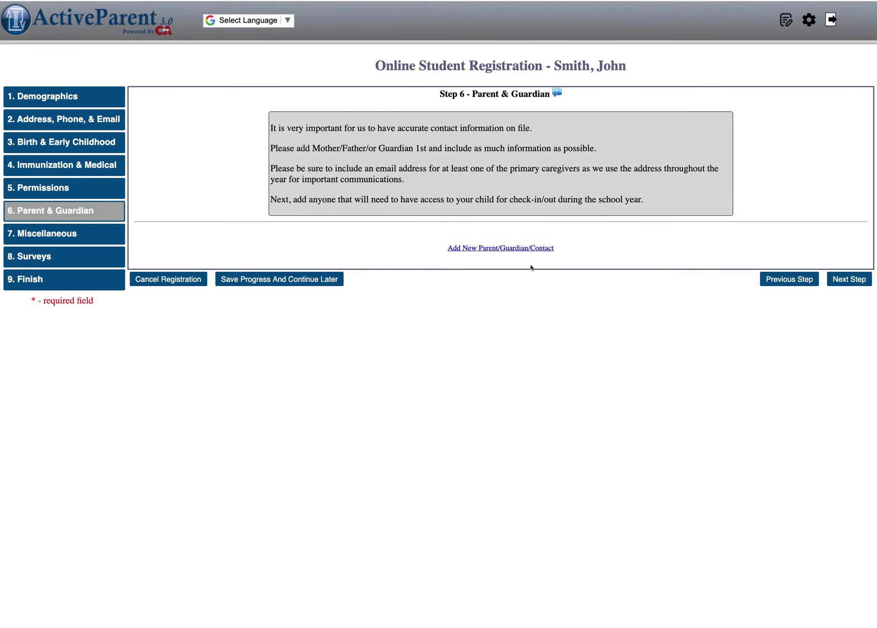
# - Advance the registration from Parent & Guardian through the Miscellaneous and Surveys steps to Finish
pyautogui.click(837, 284)
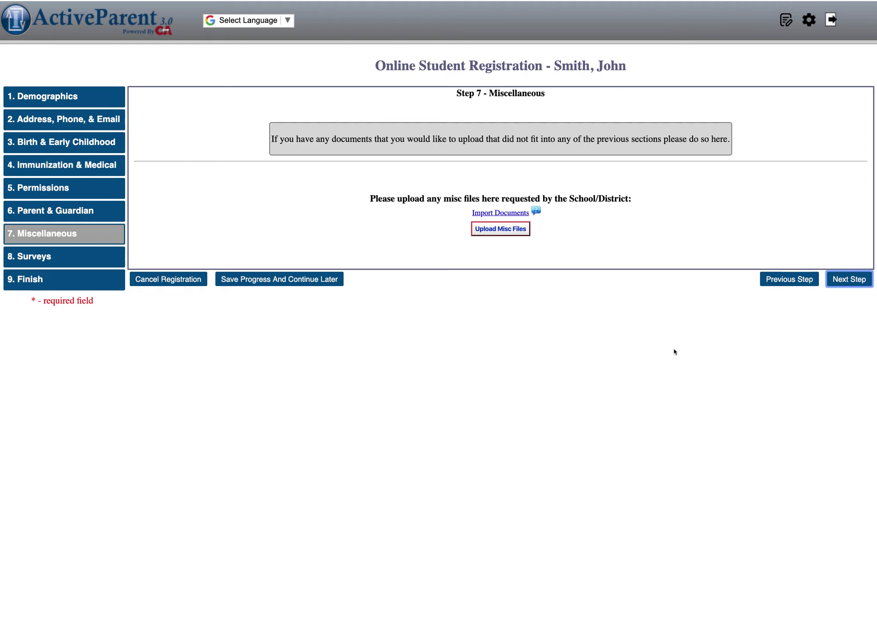
pyautogui.click(848, 281)
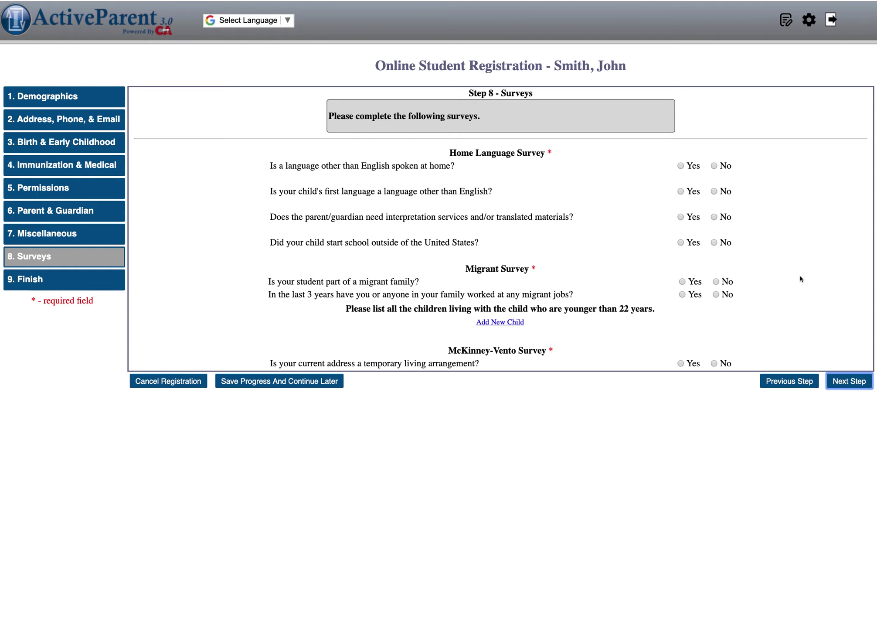
pyautogui.click(849, 382)
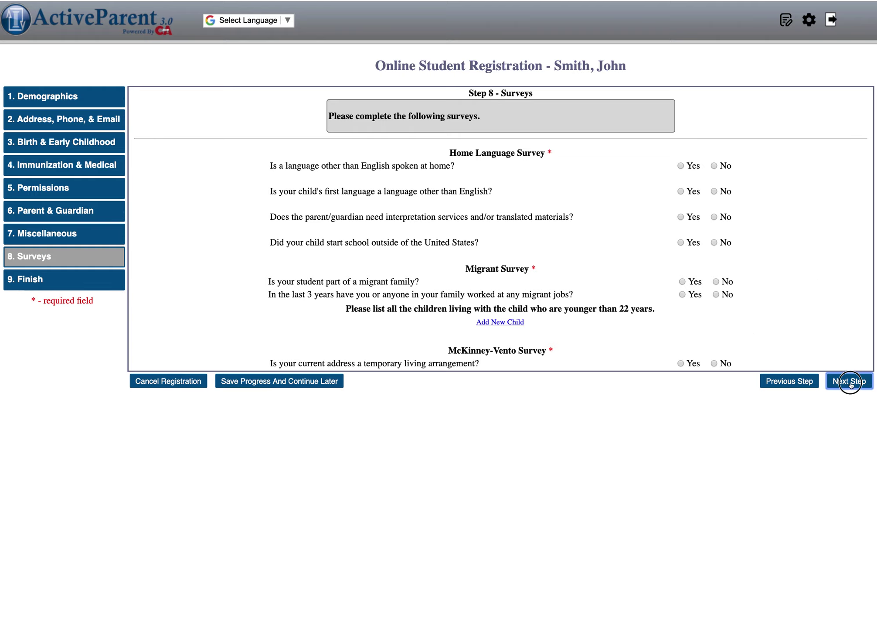